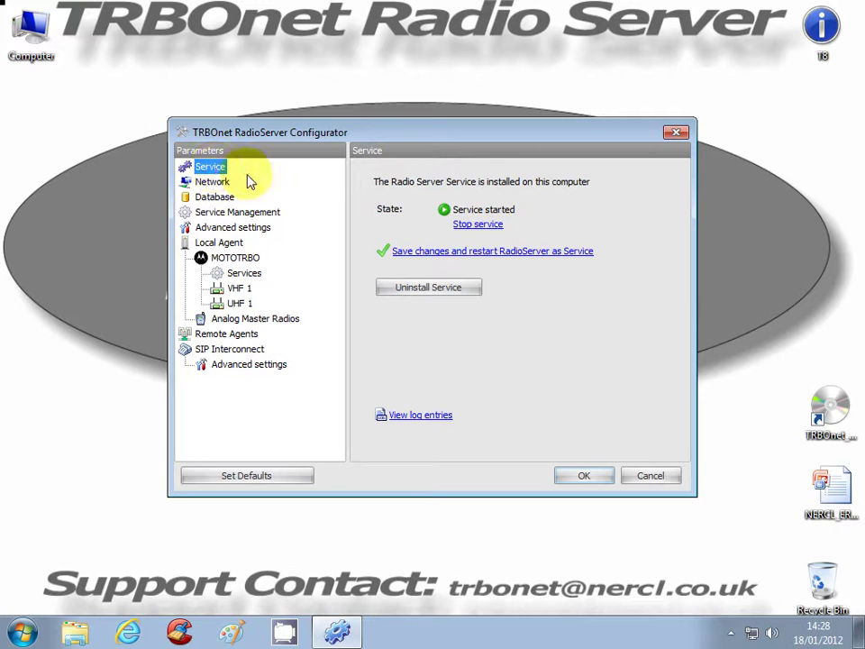
Stop and restart the RadioServer service with saved changes, then view the Network and Database pages
click(478, 224)
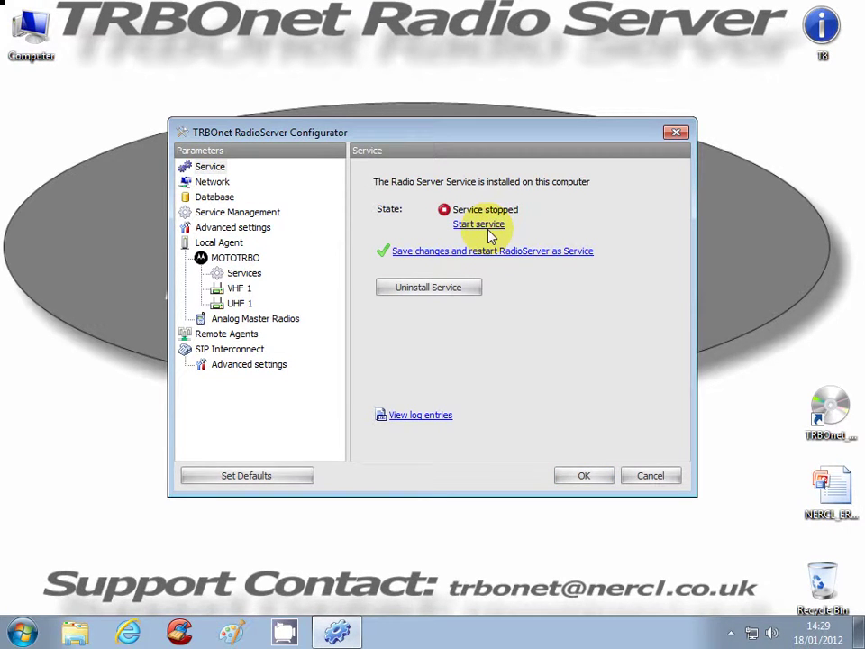
click(488, 232)
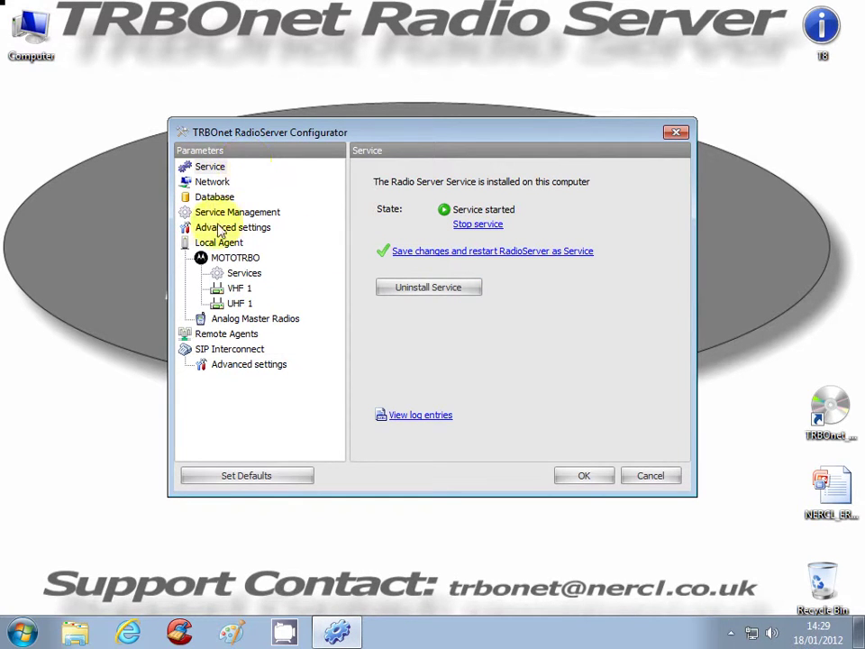
click(455, 253)
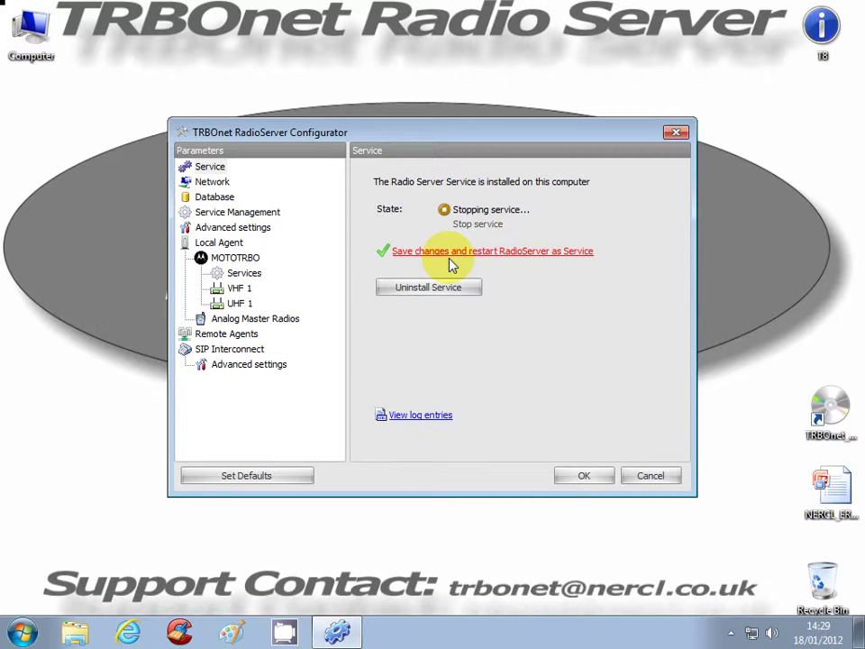
click(206, 181)
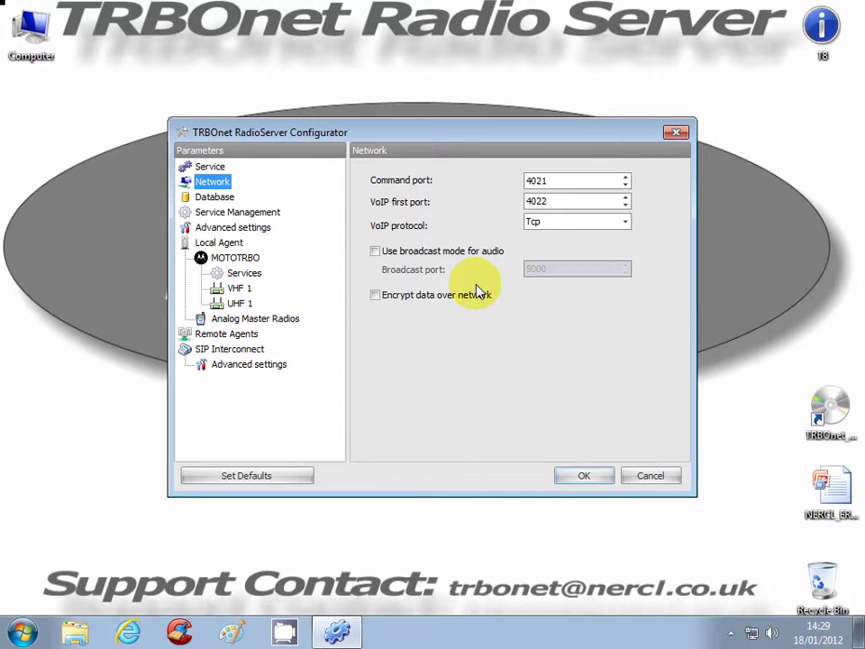
click(214, 196)
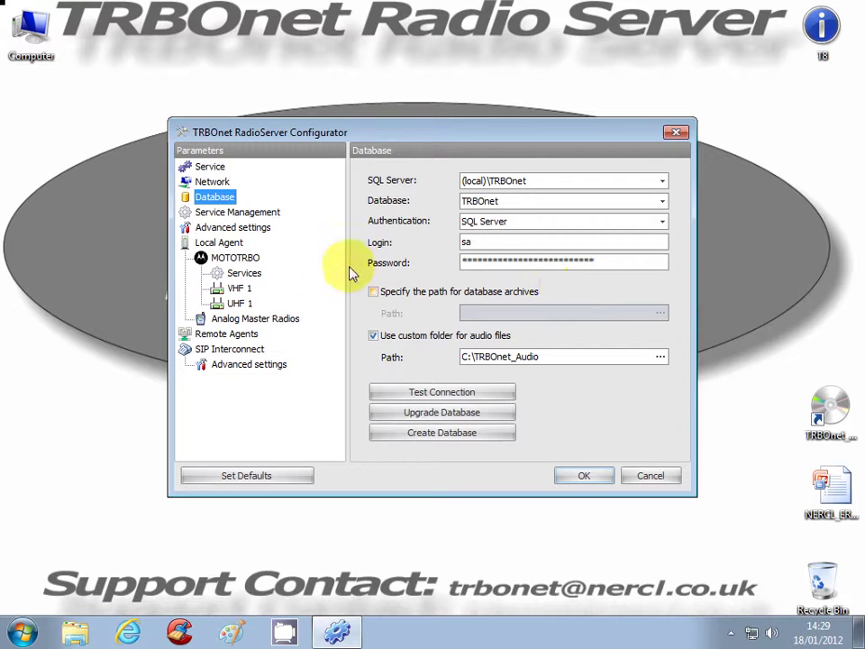
Point the database archive path to the Desktop folder, then switch the custom path option off
click(382, 295)
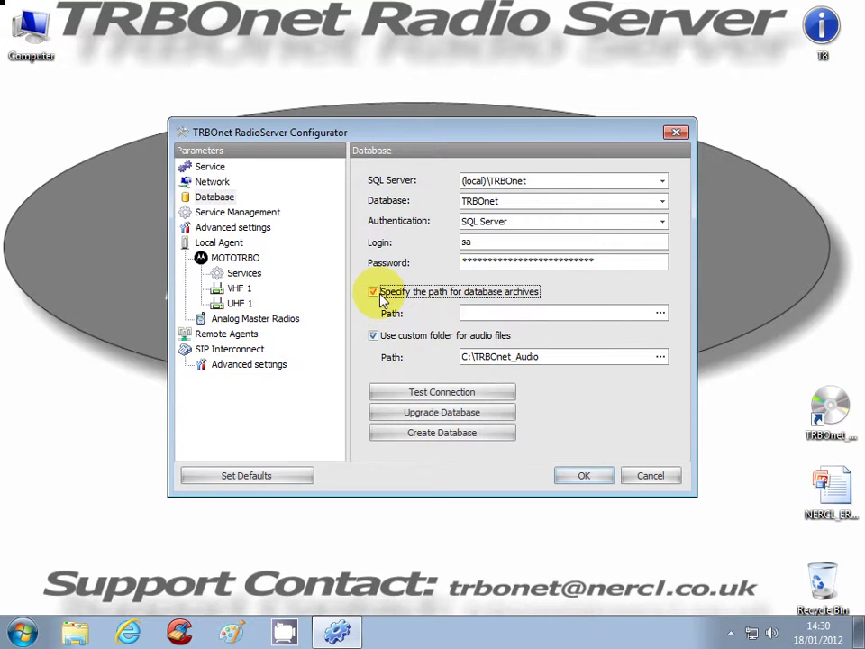
click(660, 313)
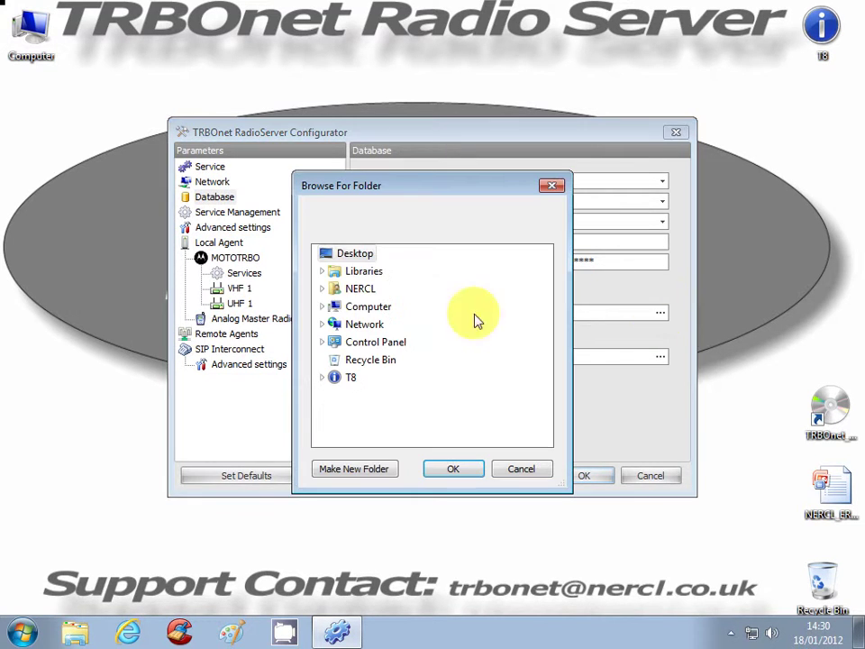
click(469, 470)
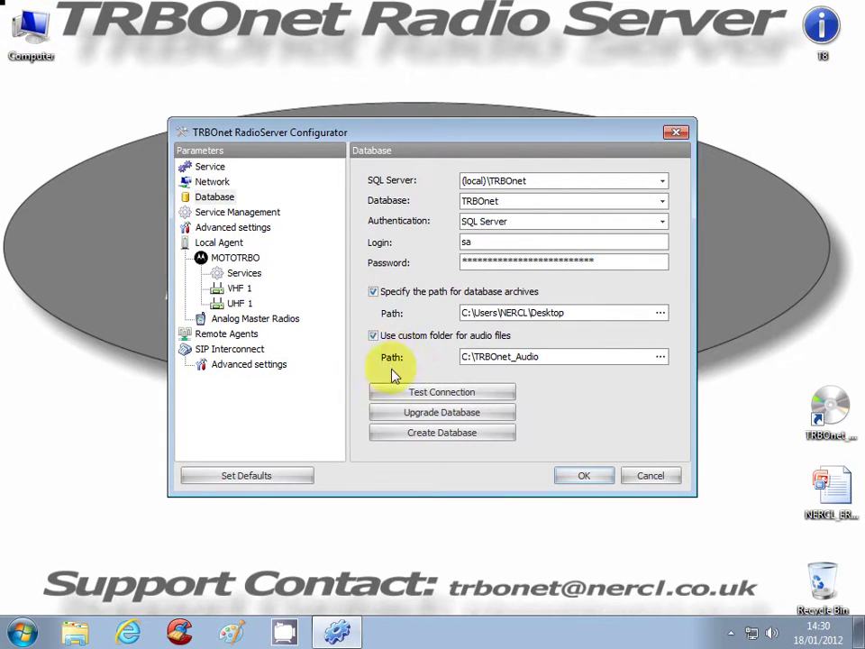
click(372, 291)
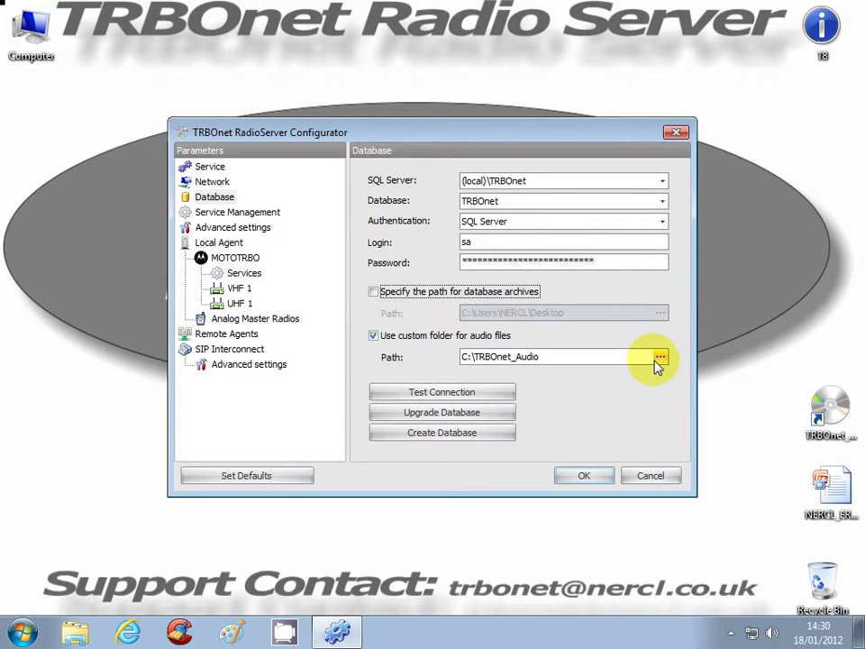
right_click(18, 636)
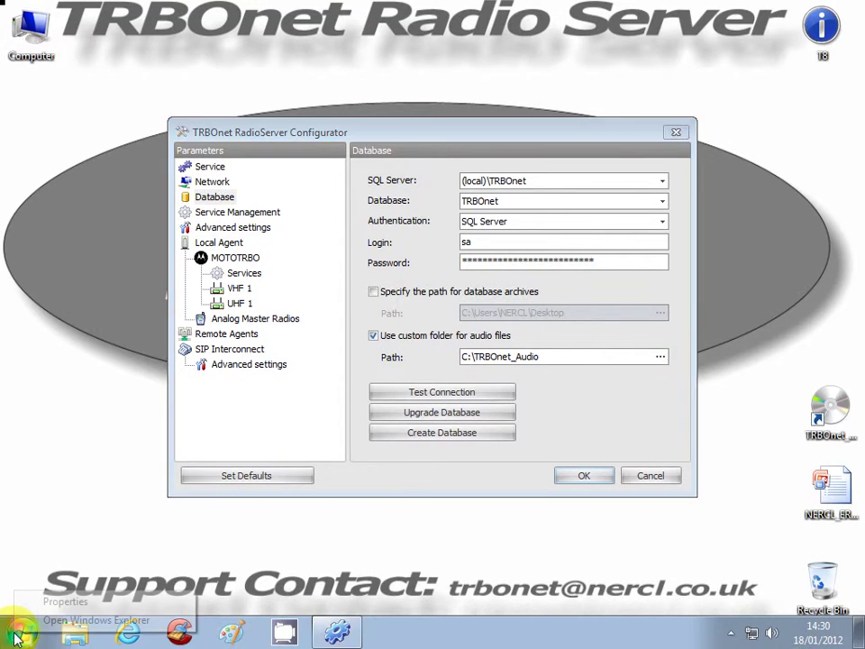
click(68, 622)
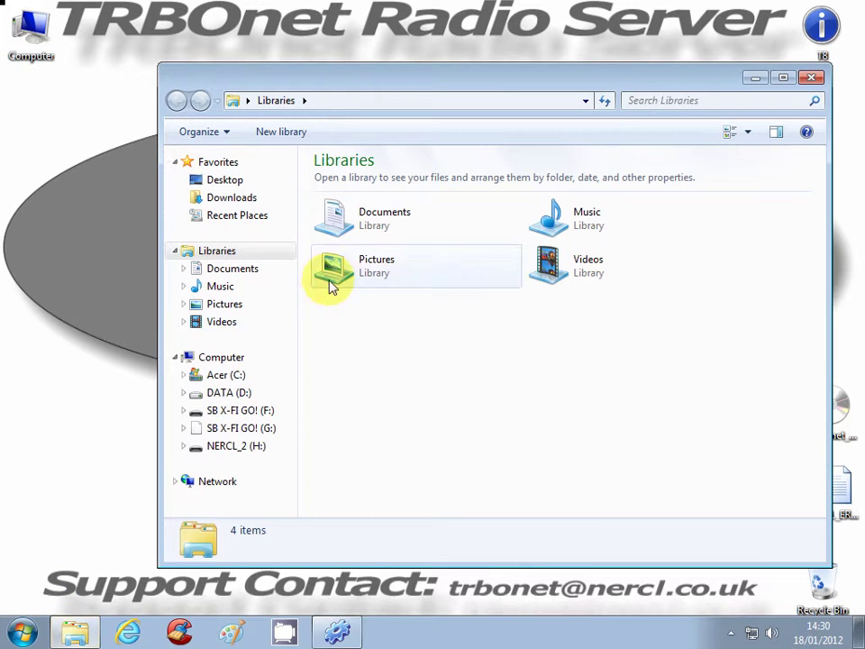
click(194, 374)
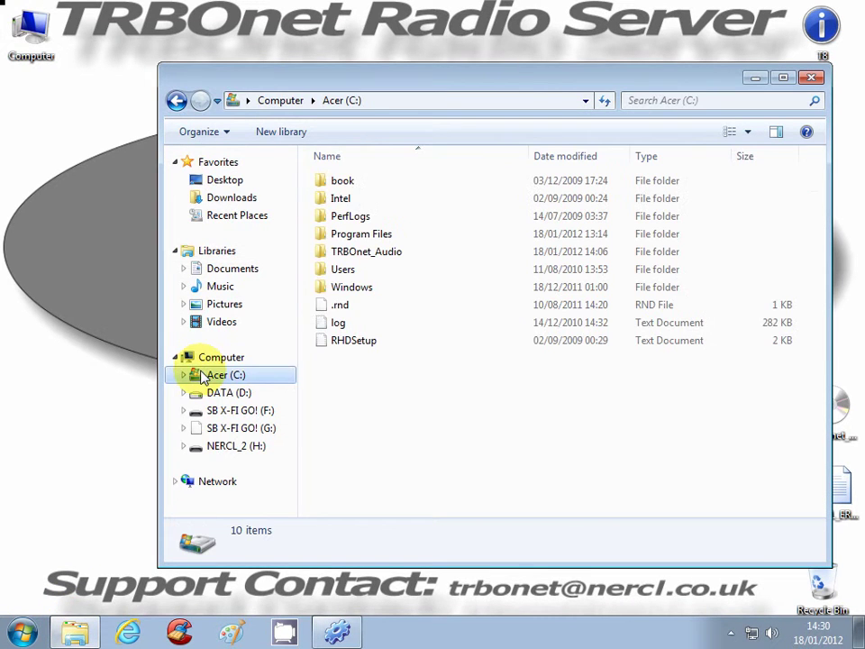
double_click(367, 257)
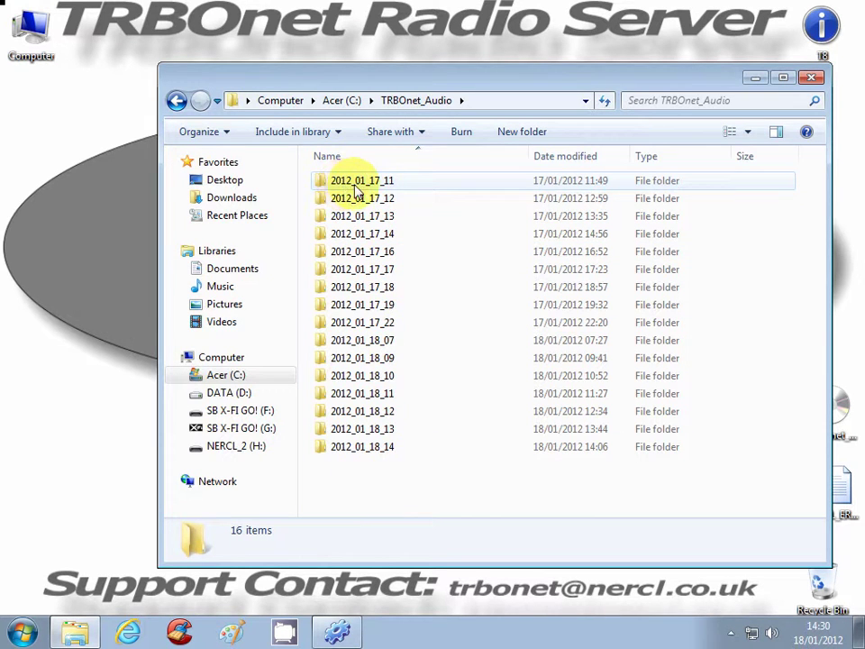
mouse_move(378, 188)
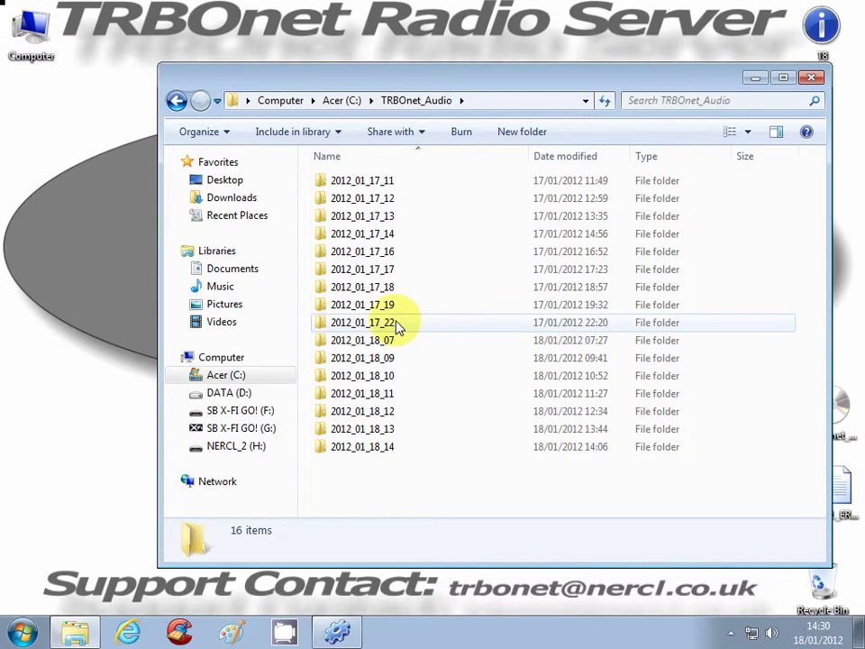
double_click(395, 254)
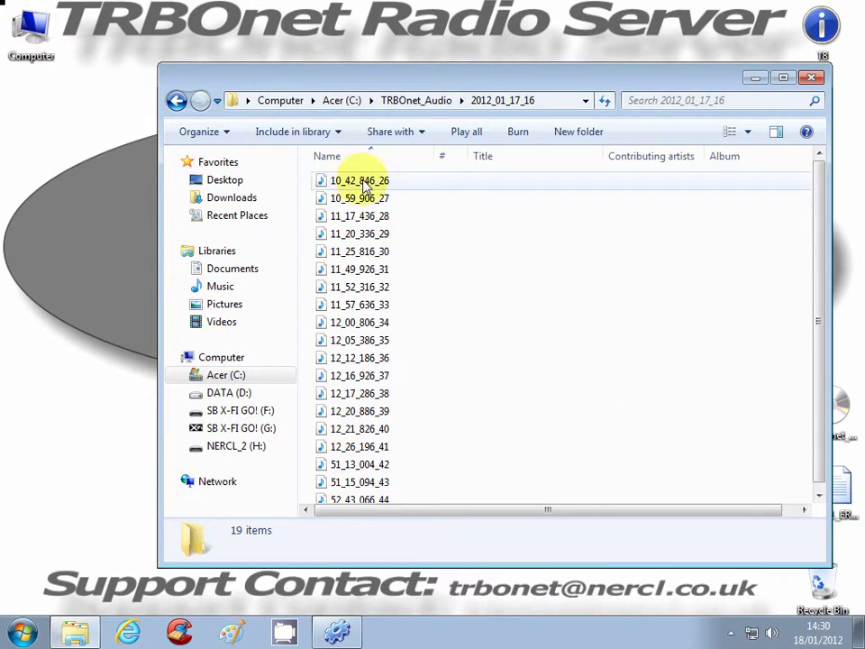
scroll(825, 388, down, 2)
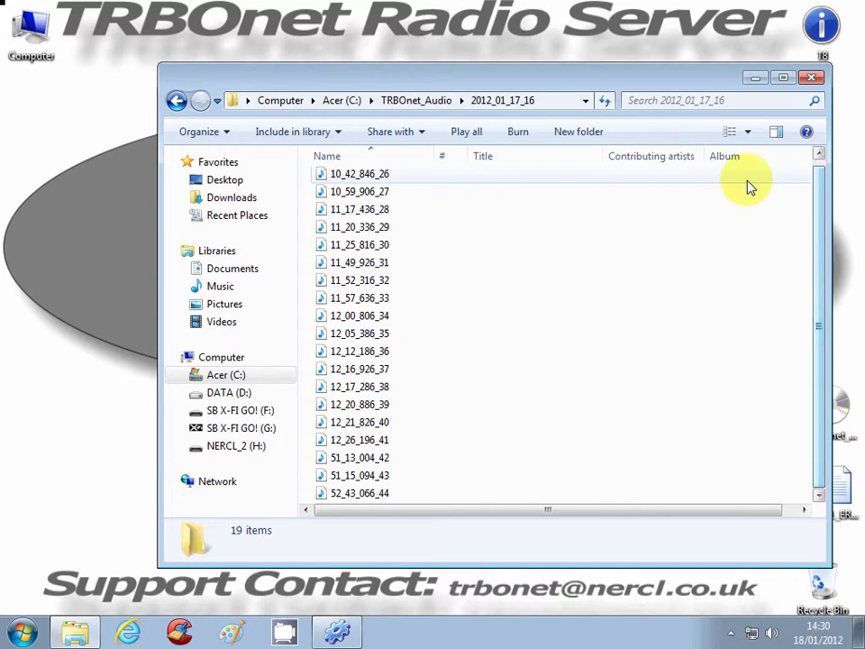
click(815, 79)
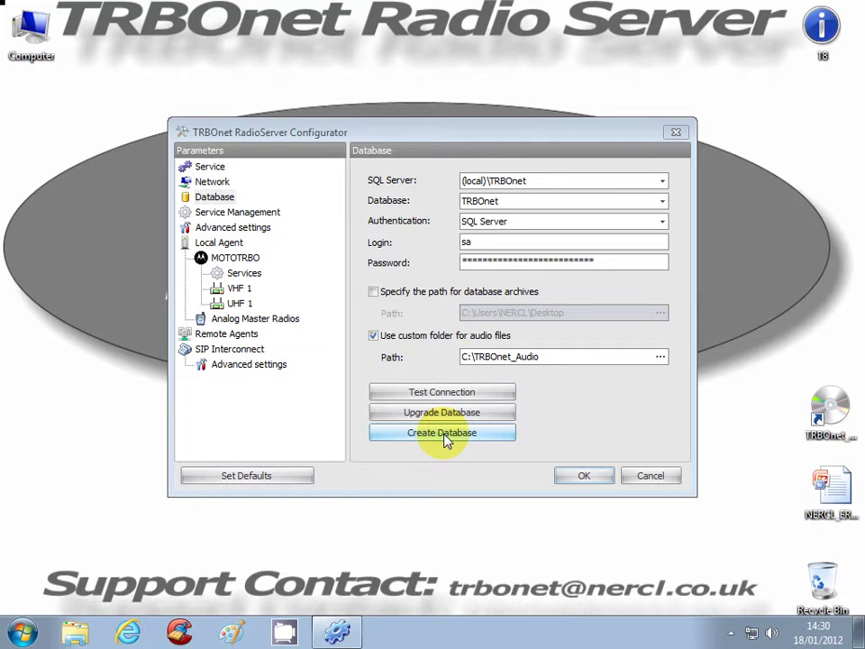
Test the database connection twice, confirming the success message each time
click(442, 393)
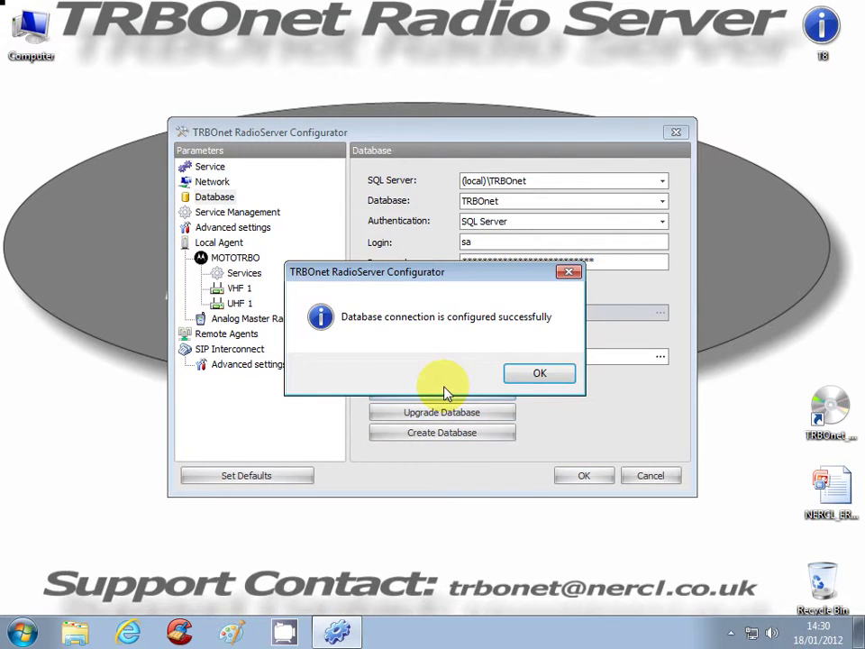
click(541, 374)
click(442, 393)
click(531, 378)
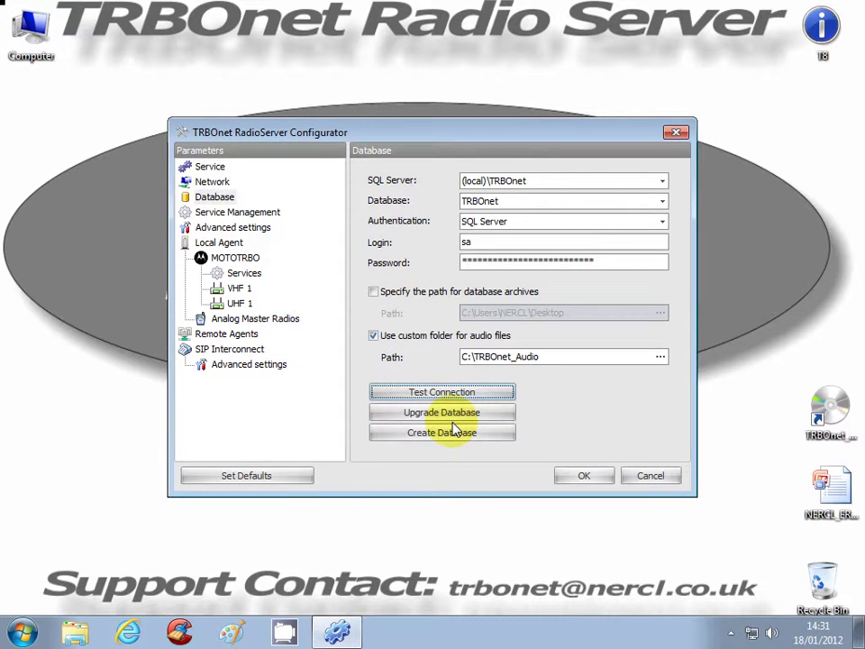
Upgrade the database to the latest version, retest the connection, and view Service Management
click(455, 416)
click(565, 378)
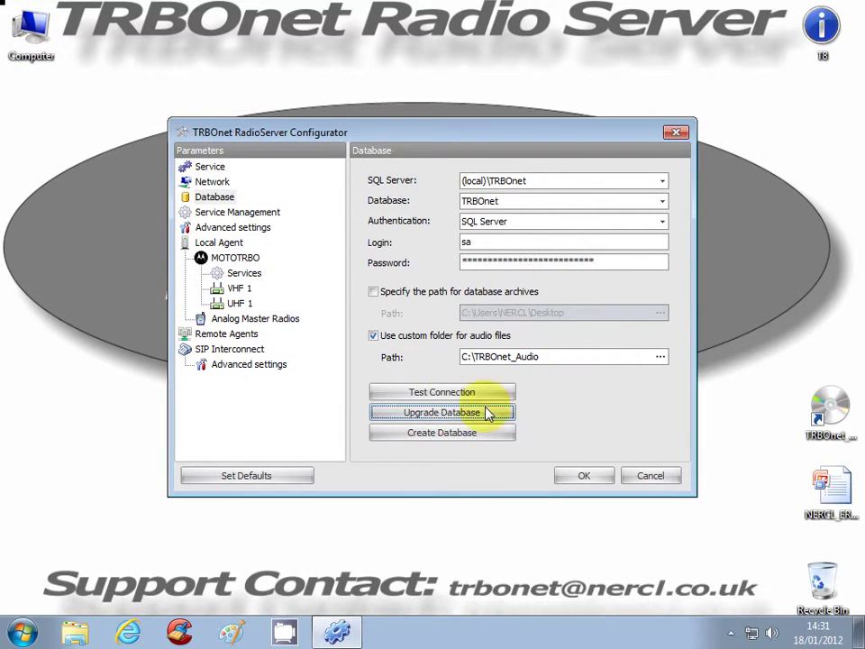
click(444, 394)
click(522, 380)
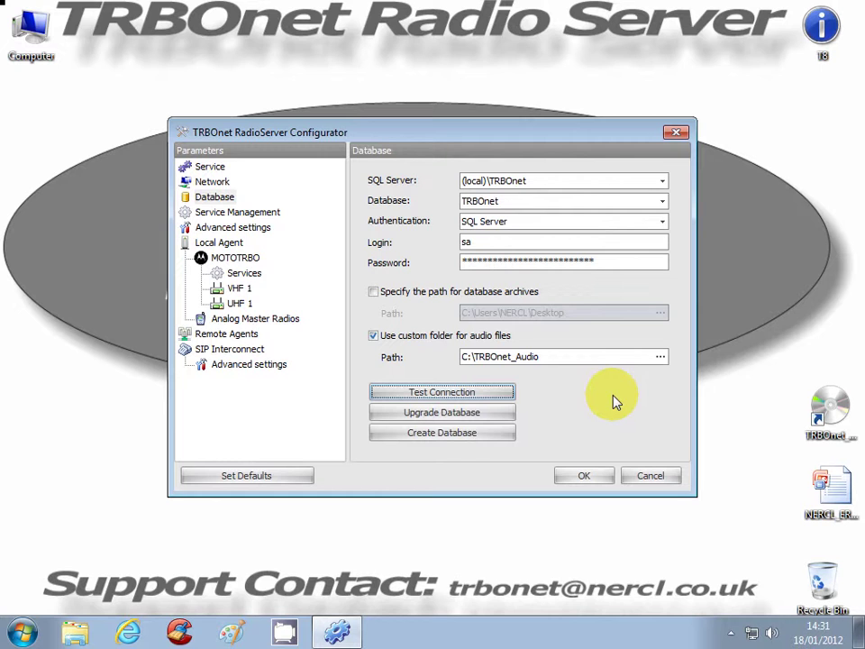
click(256, 215)
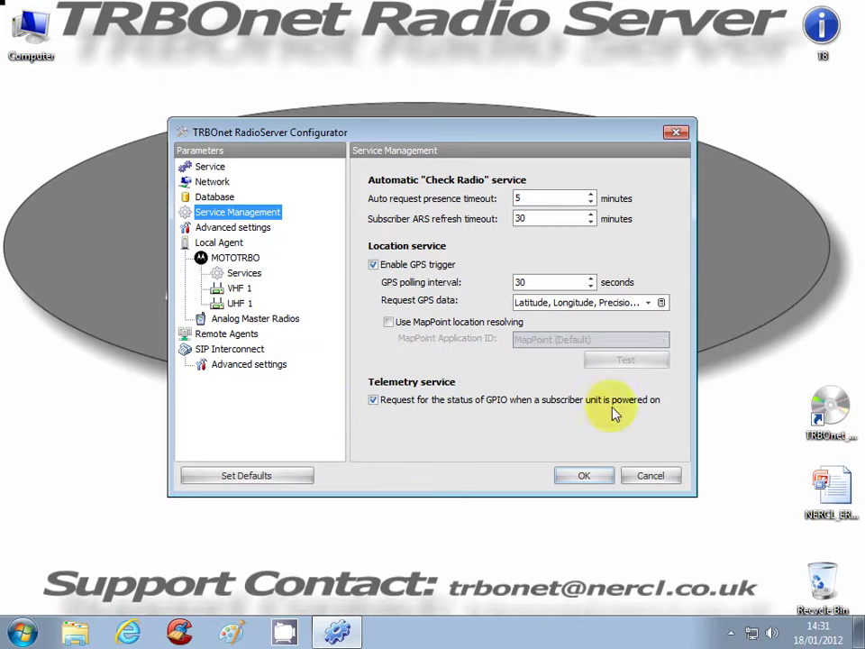
Toggle requesting GPIO status at unit power-on, then view the Advanced settings page
click(374, 400)
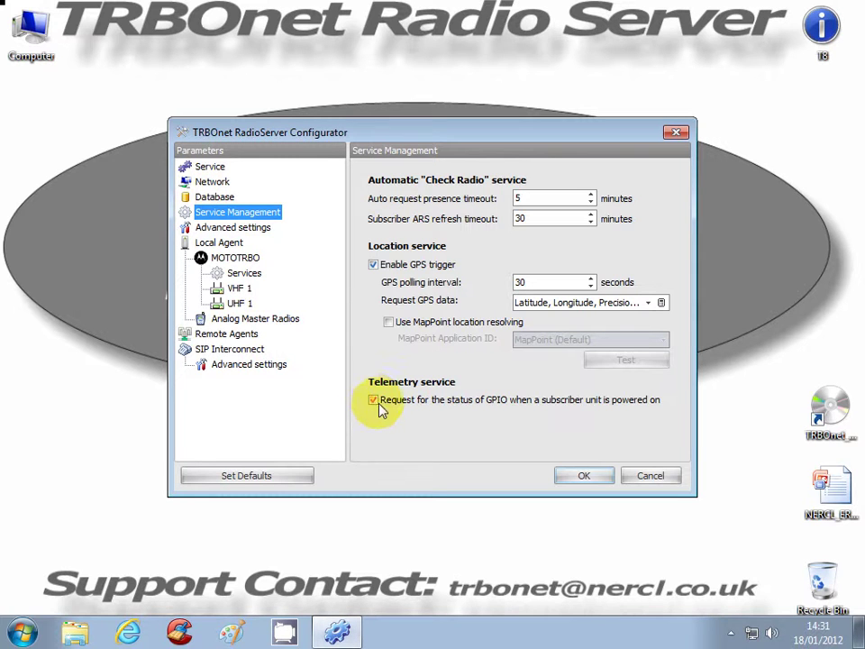
click(229, 227)
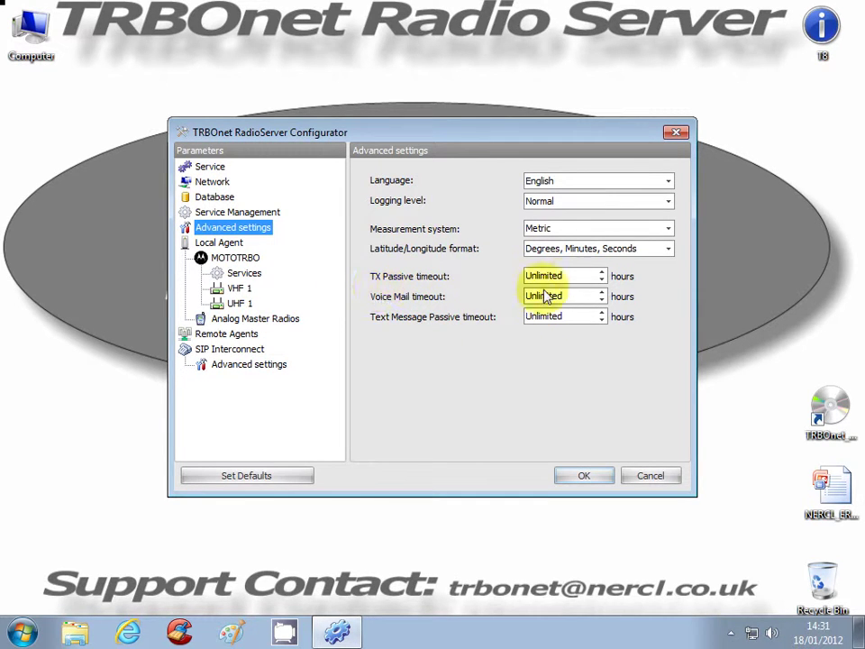
Raise the TX Passive timeout to 12 hours using the spin arrows
click(579, 280)
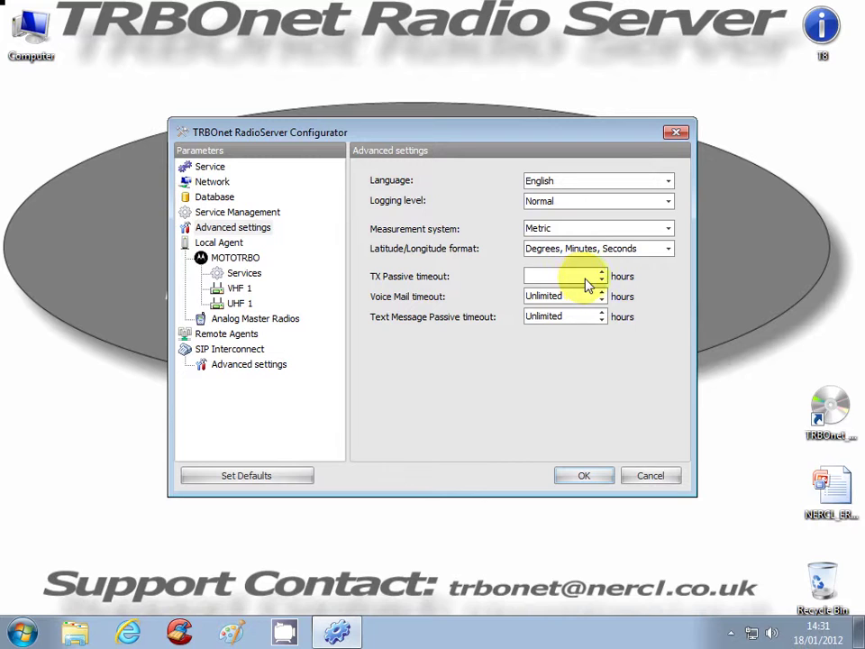
click(602, 272)
click(602, 272)
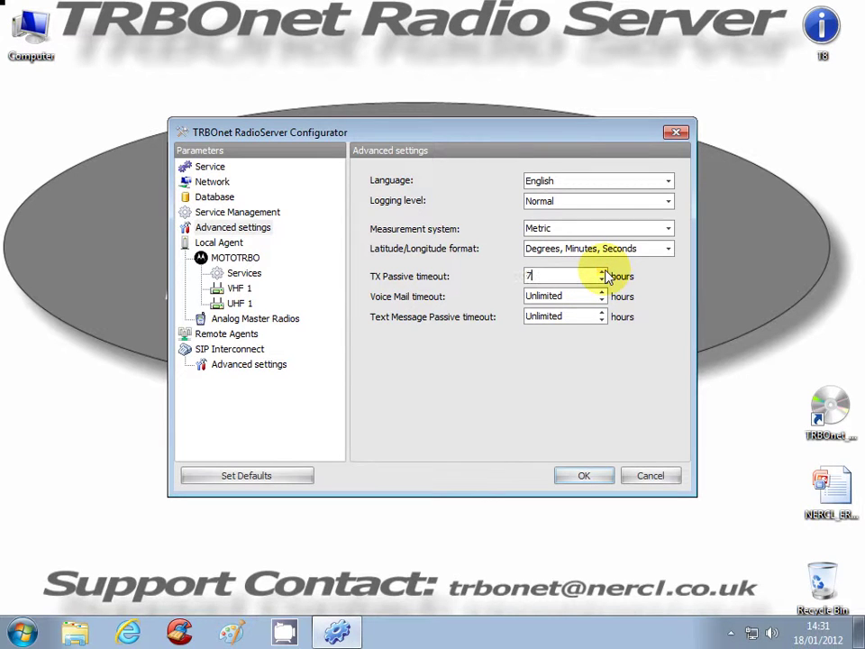
click(603, 272)
click(602, 273)
click(602, 272)
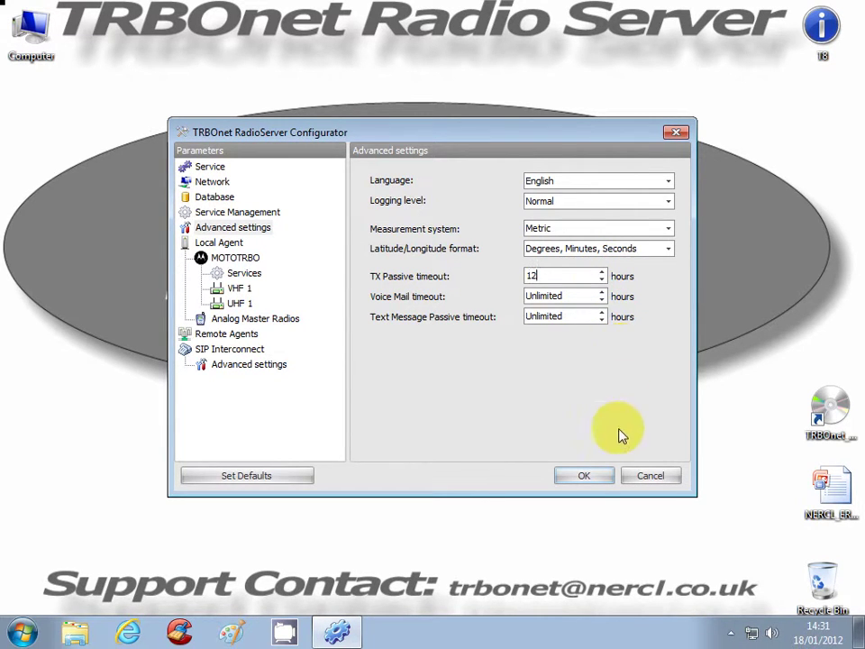
click(531, 319)
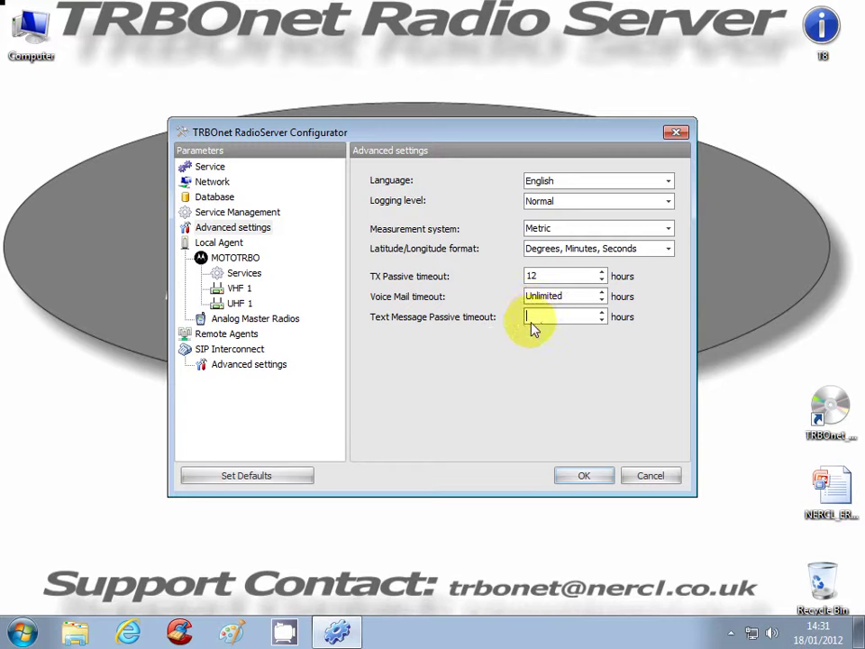
Lower TX Passive to 7 hours, then restore all timeouts to Unlimited with Set Defaults
double_click(573, 277)
click(602, 281)
click(603, 281)
click(602, 282)
click(602, 281)
click(602, 281)
click(602, 281)
click(602, 281)
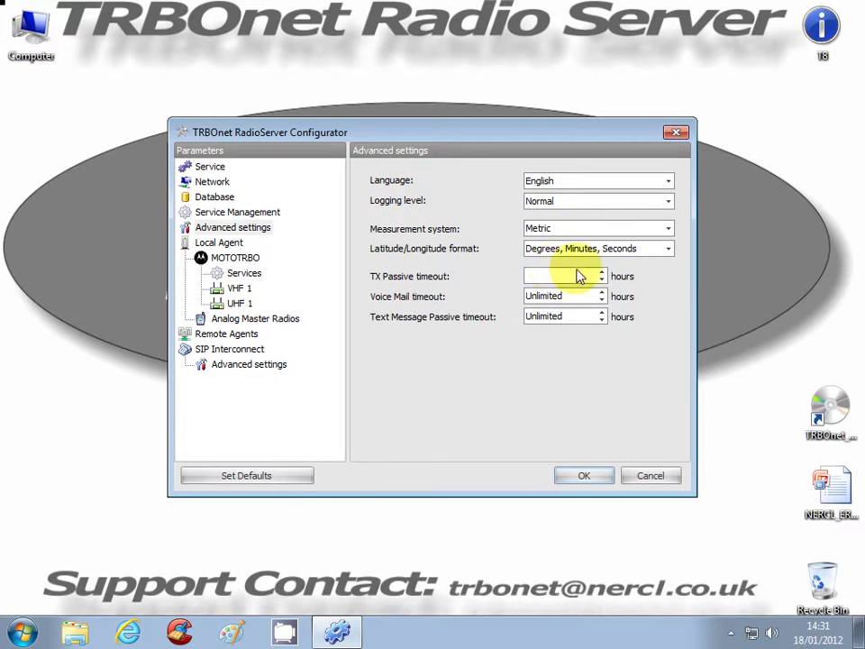
click(603, 273)
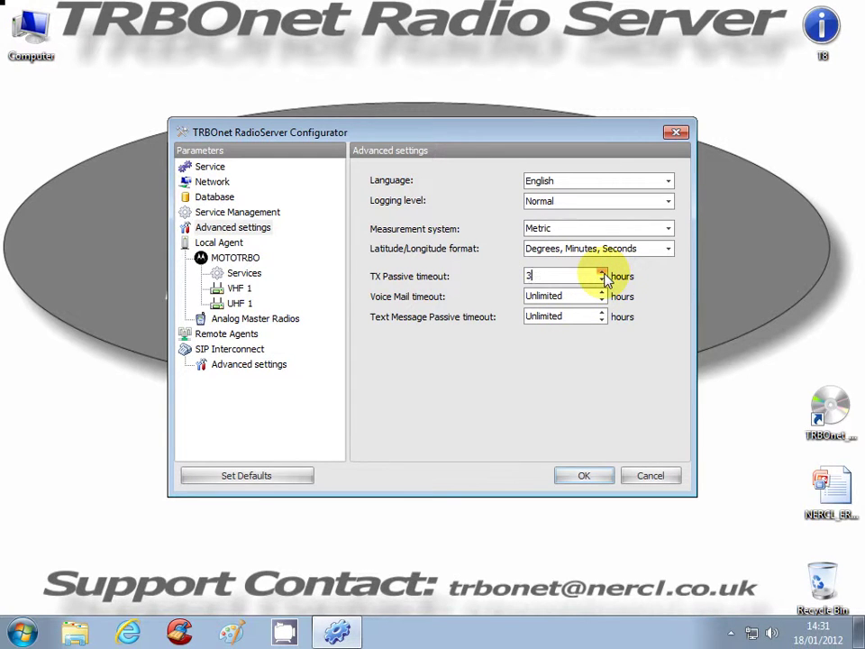
drag(603, 273, 605, 277)
click(240, 477)
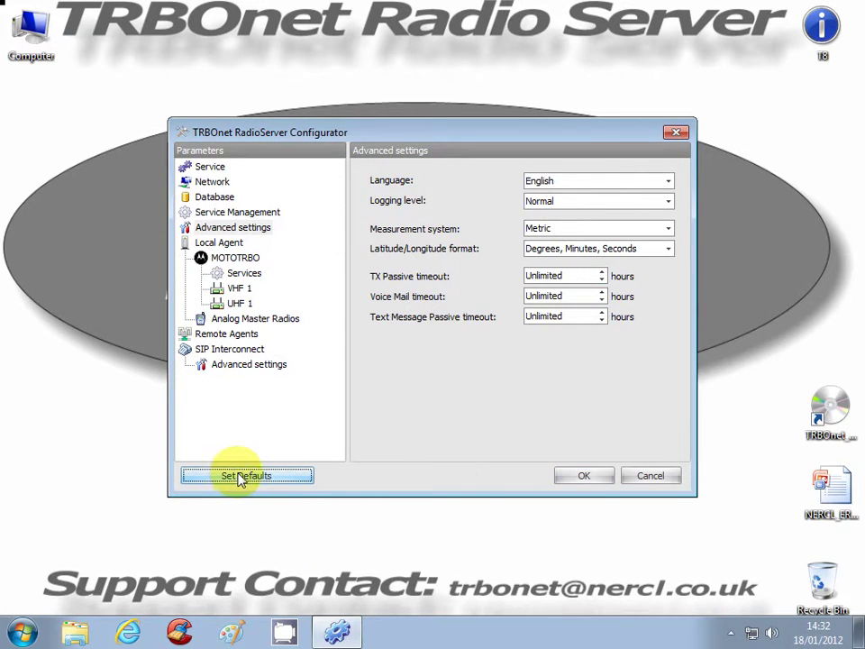
click(231, 245)
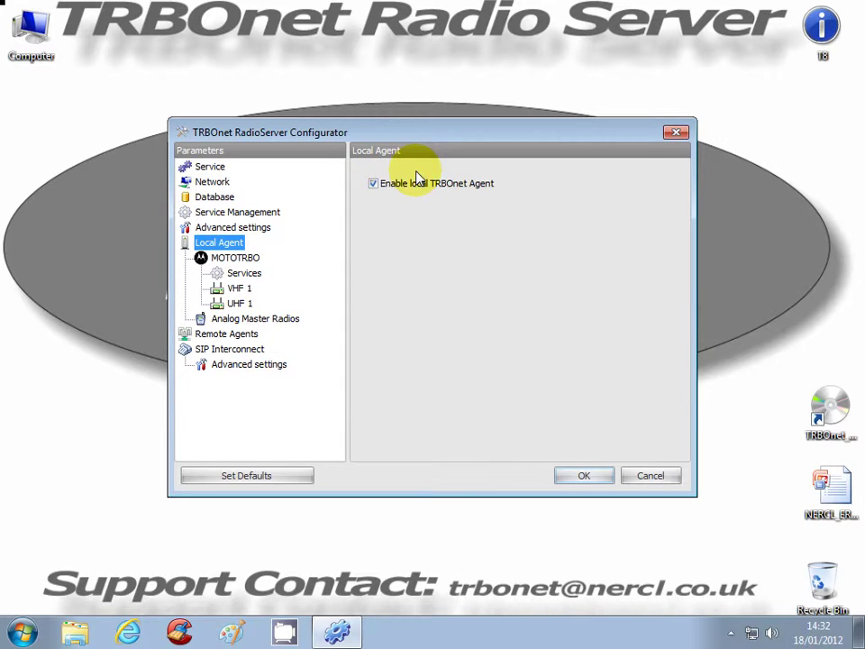
Review the MOTOTRBO master radios and Services ports 4005, 4008 and 4007
click(238, 260)
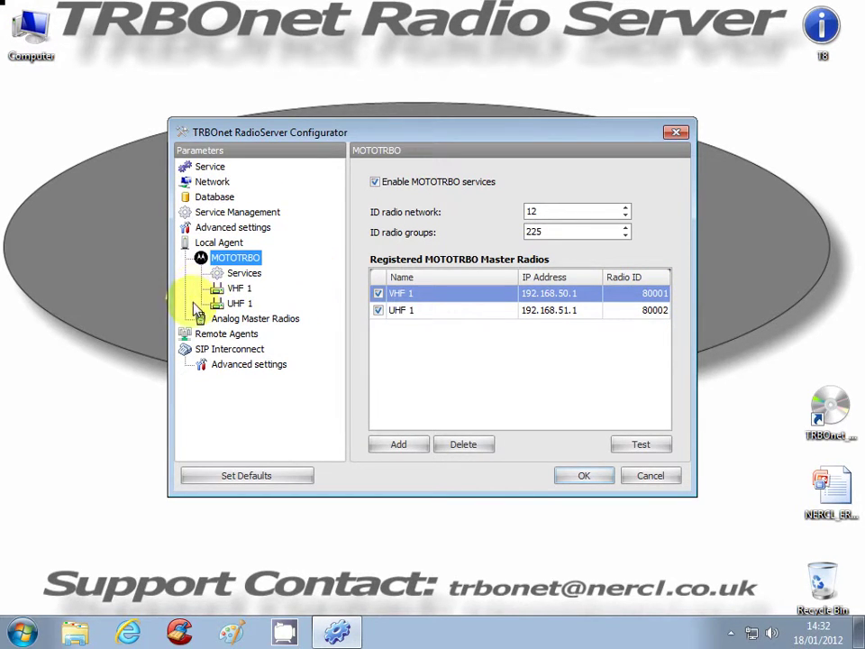
click(244, 275)
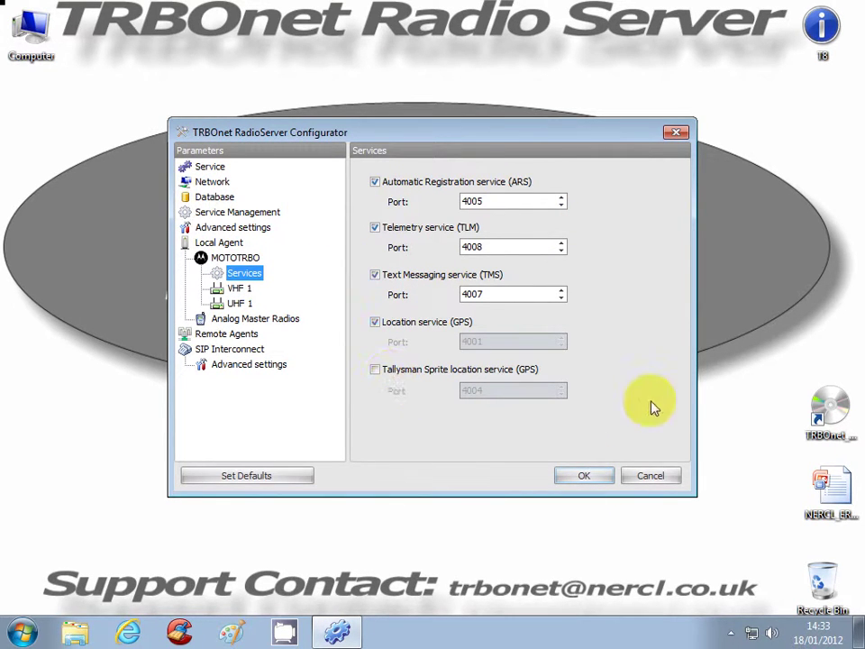
click(236, 288)
Switch between the UHF 1 and VHF 1 radio settings, ending on VHF 1
click(238, 305)
click(239, 289)
click(240, 303)
click(239, 288)
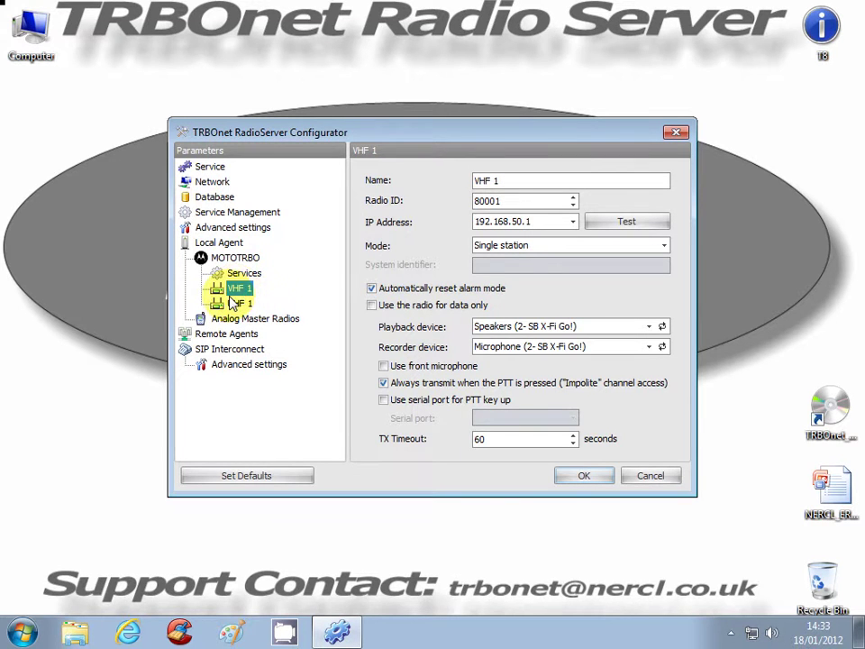
Rename the radio to 'radio 456', restore 'VHF 1', and test the master radio connection
click(497, 182)
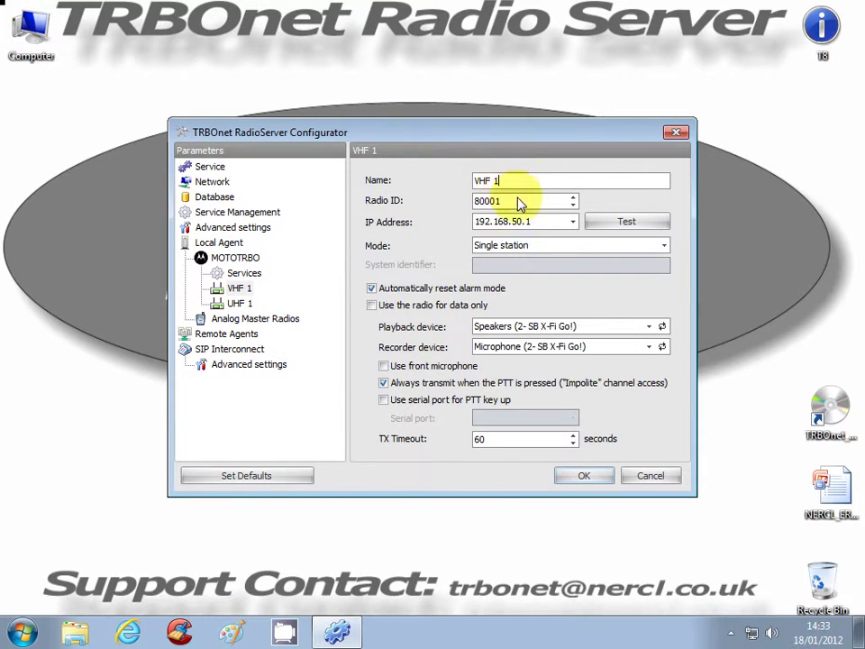
key(BackSpace)
key(BackSpace)
key(BackSpace)
key(BackSpace)
key(BackSpace)
text(radio 456)
key(BackSpace)
key(BackSpace)
key(BackSpace)
key(BackSpace)
key(BackSpace)
key(BackSpace)
key(BackSpace)
key(BackSpace)
text(VHF 1)
key(Tab)
click(622, 222)
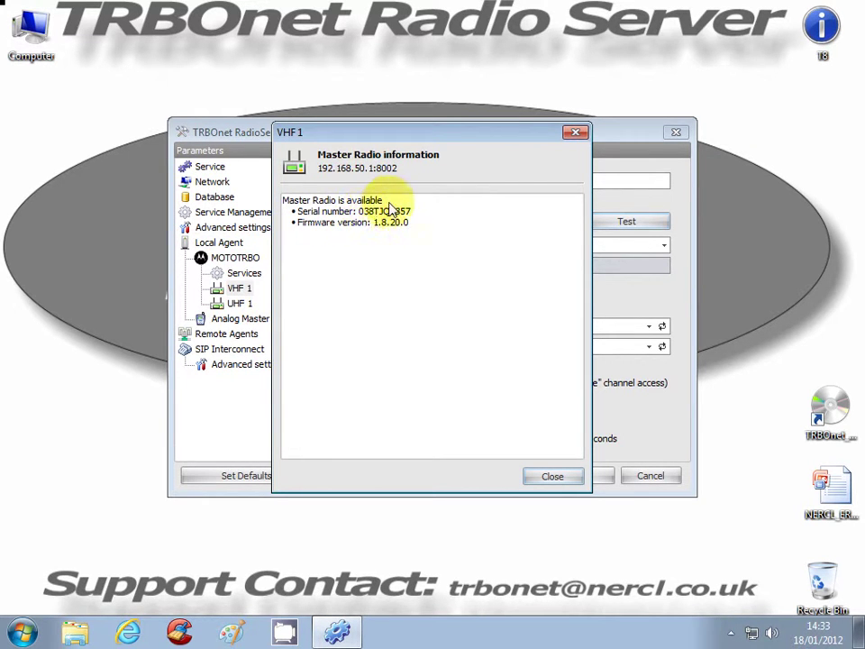
click(575, 133)
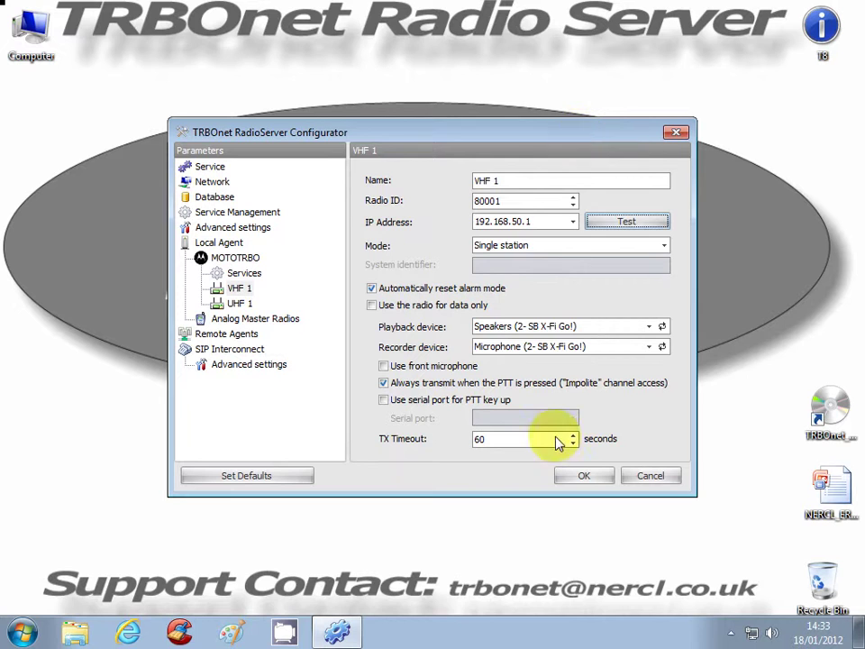
click(526, 245)
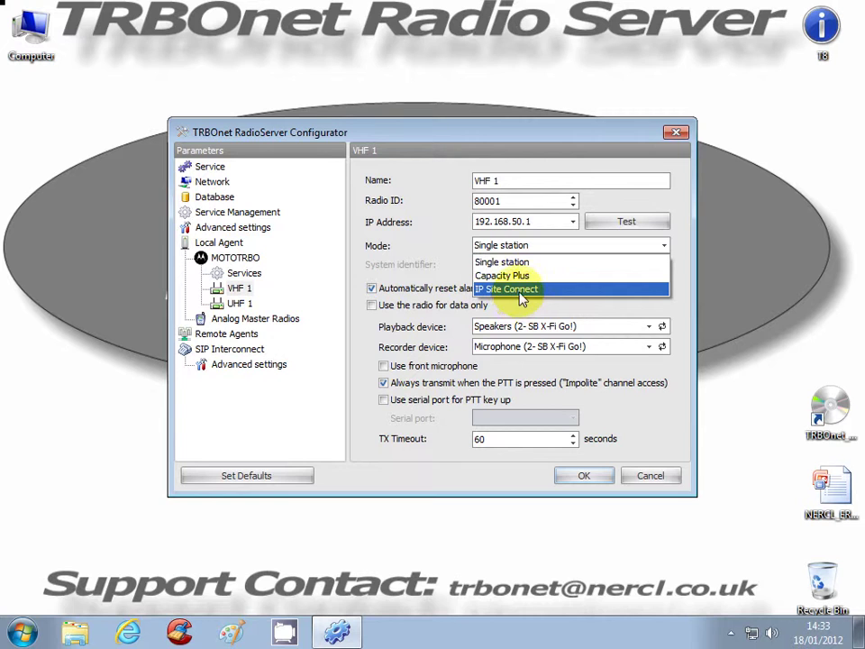
click(523, 264)
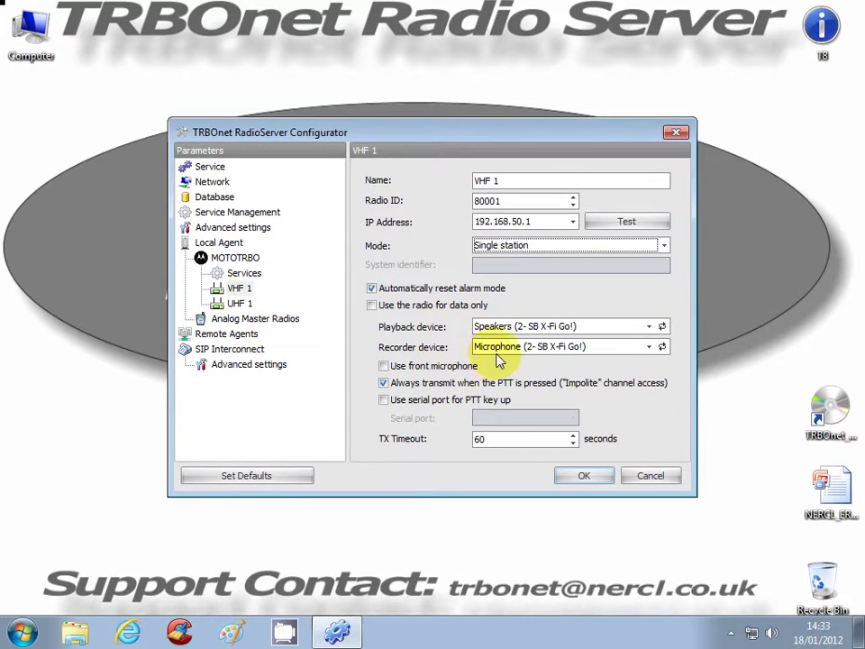
Flip between the UHF 1 and VHF 1 settings several times, ending on VHF 1
click(238, 304)
click(238, 289)
click(241, 303)
click(238, 288)
click(238, 304)
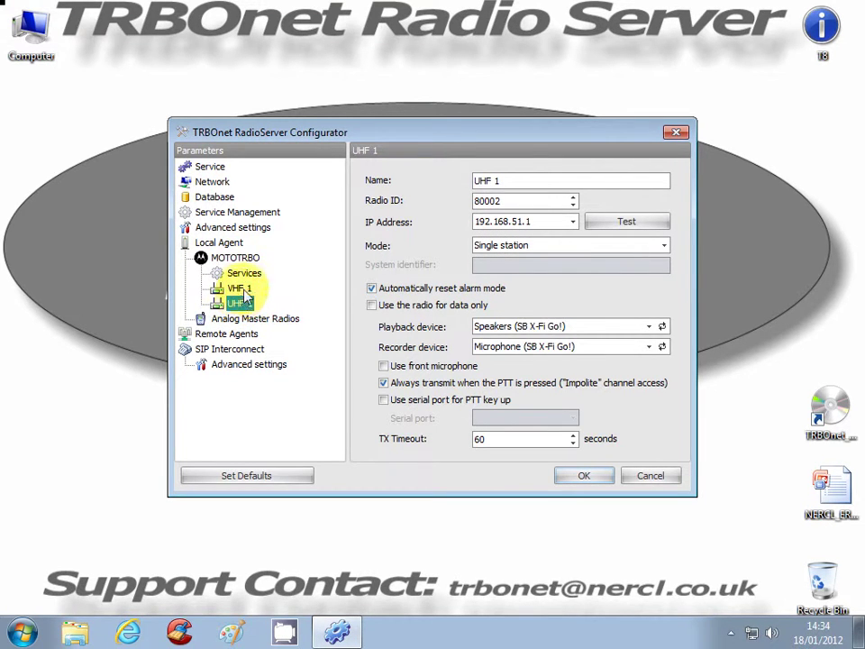
click(238, 289)
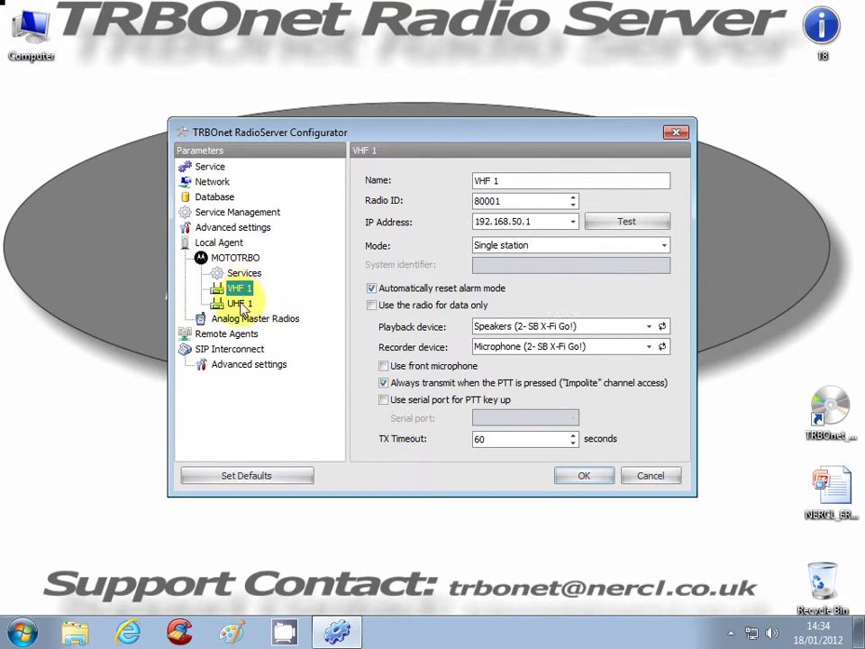
Check the Playback and Recorder device lists unchanged, then view Analog Master Radios and Remote Agents
click(650, 327)
click(656, 330)
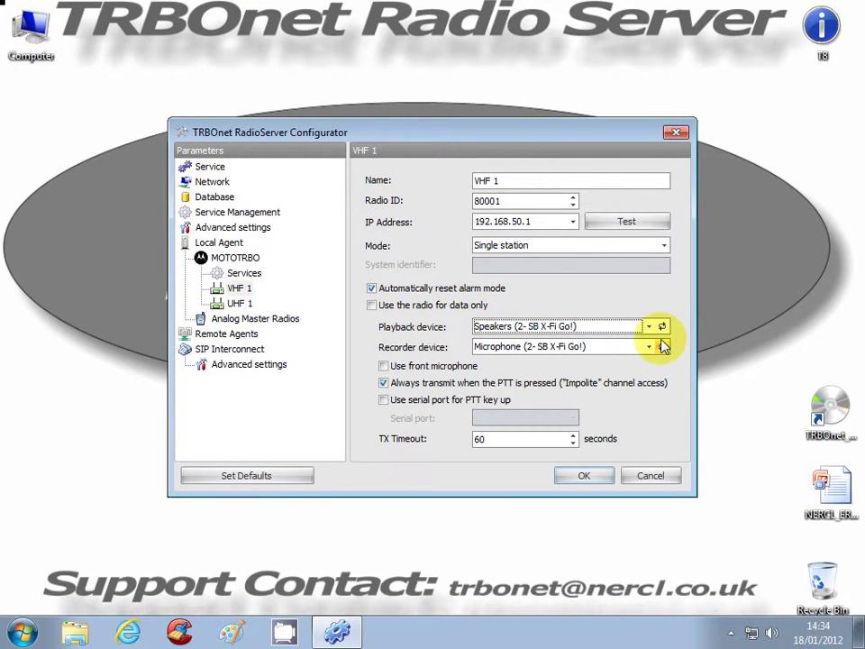
click(651, 348)
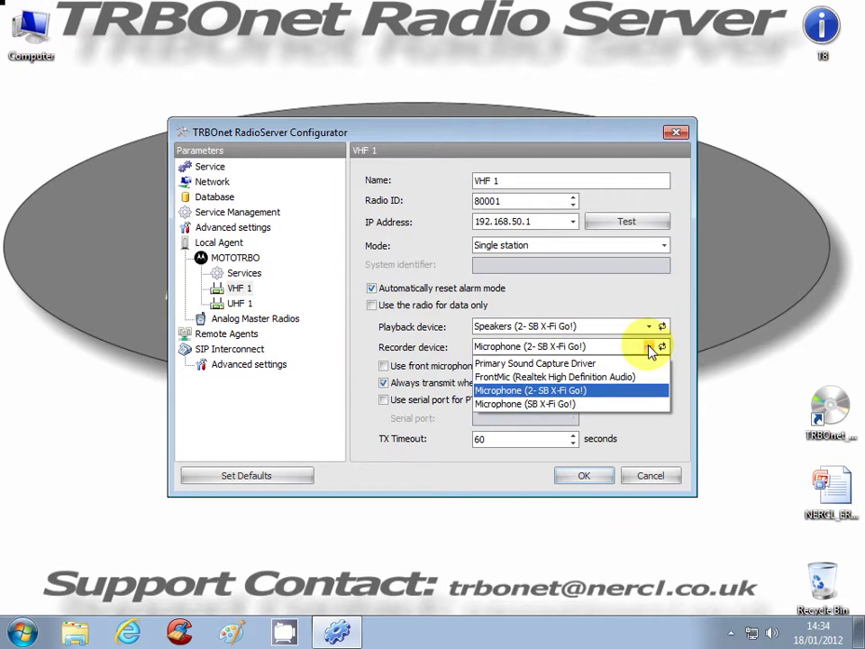
click(650, 348)
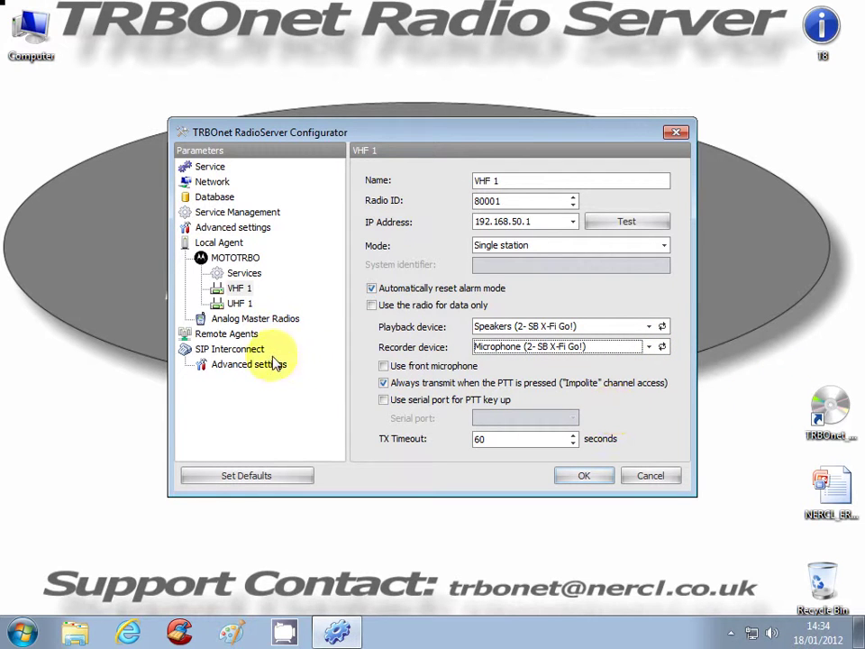
click(266, 321)
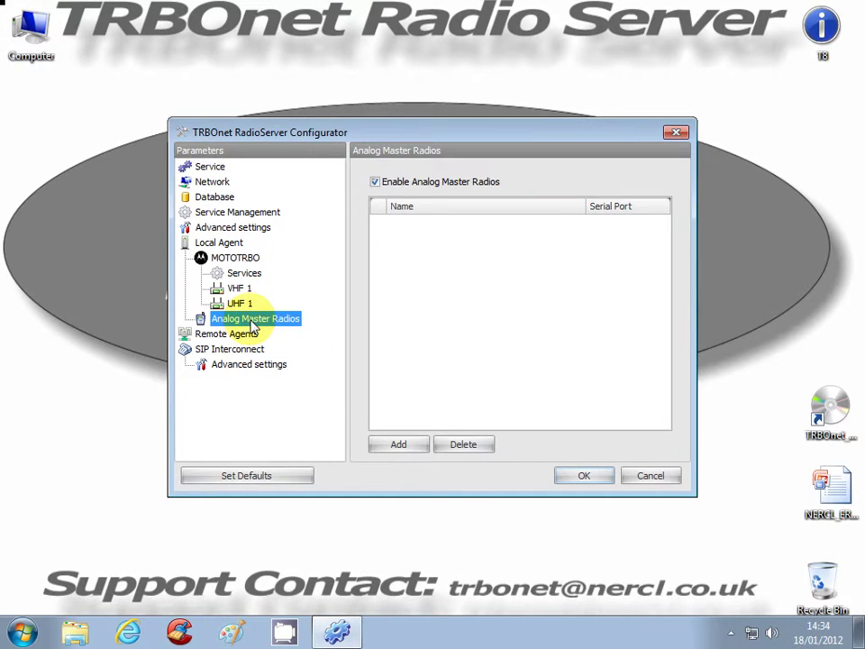
click(234, 337)
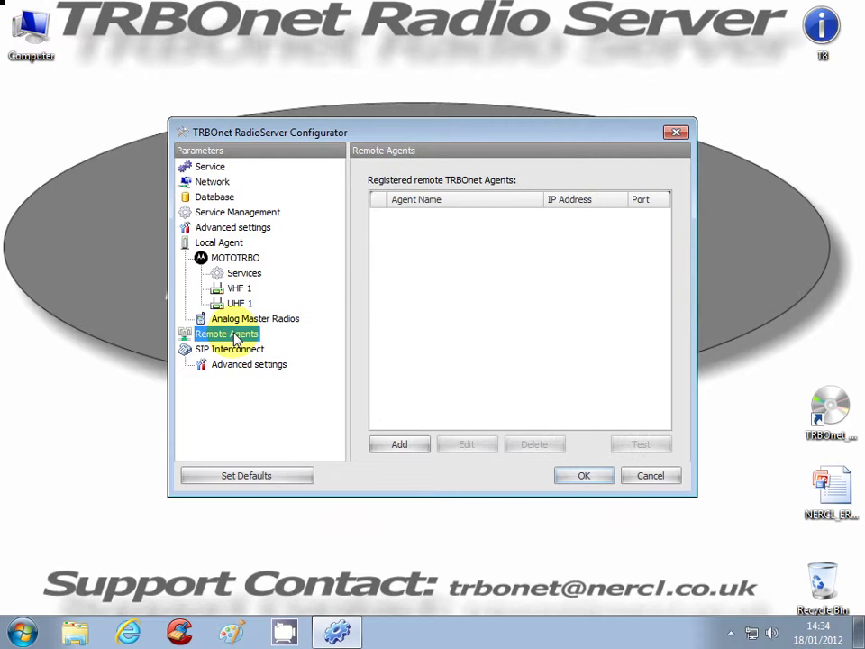